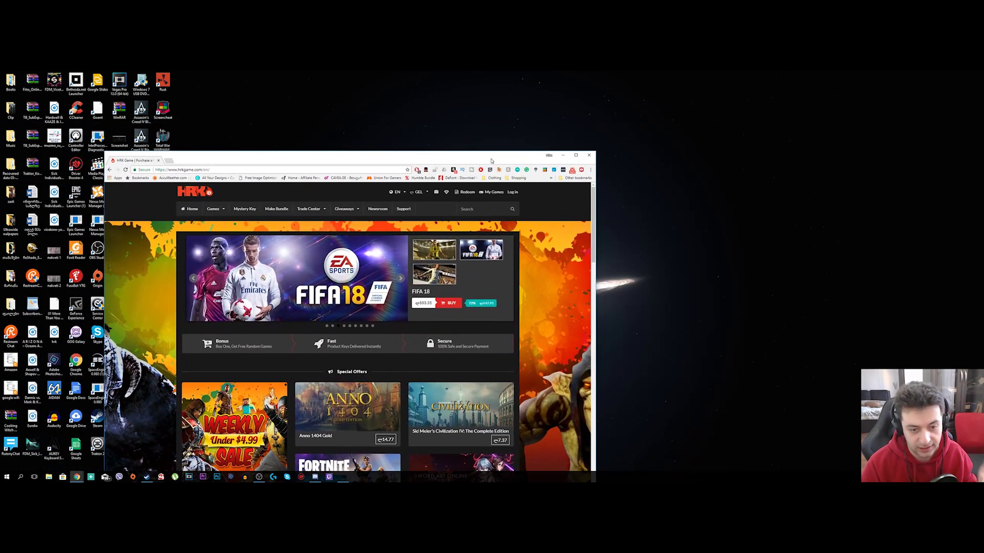
Dock the HRK store in the screen's left half and YouTube in the right half, and open the WinDock settings between them.
drag(456, 159, 164, 73)
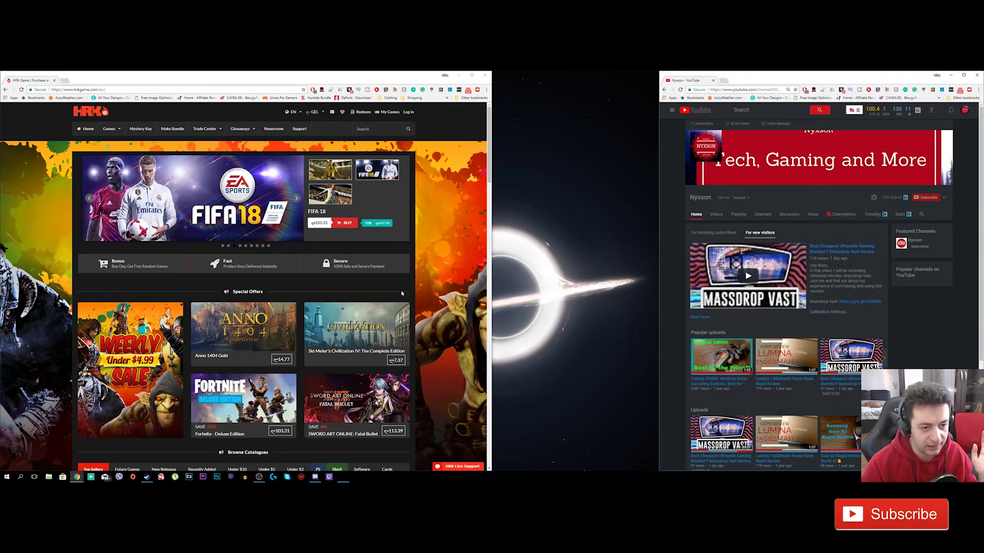
drag(808, 76, 754, 74)
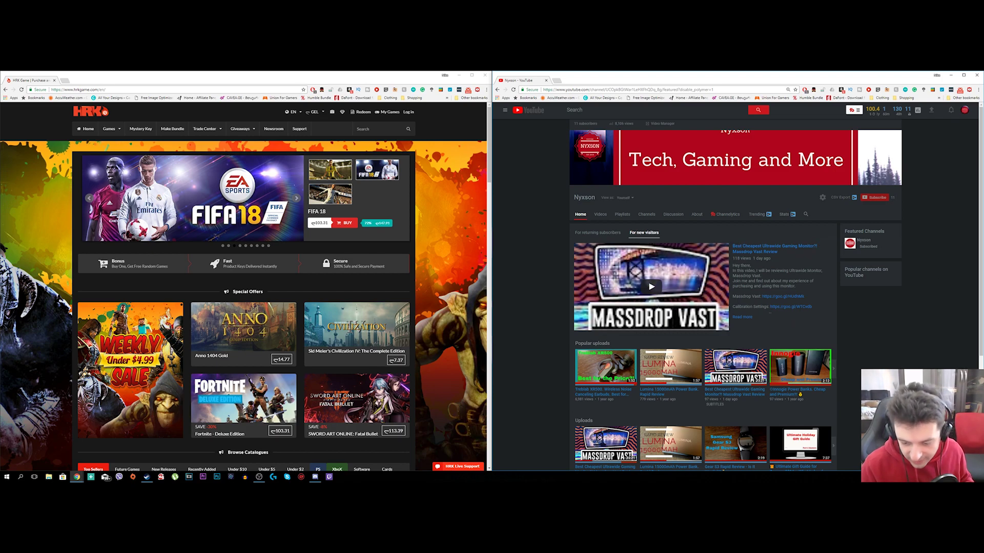
double_click(917, 477)
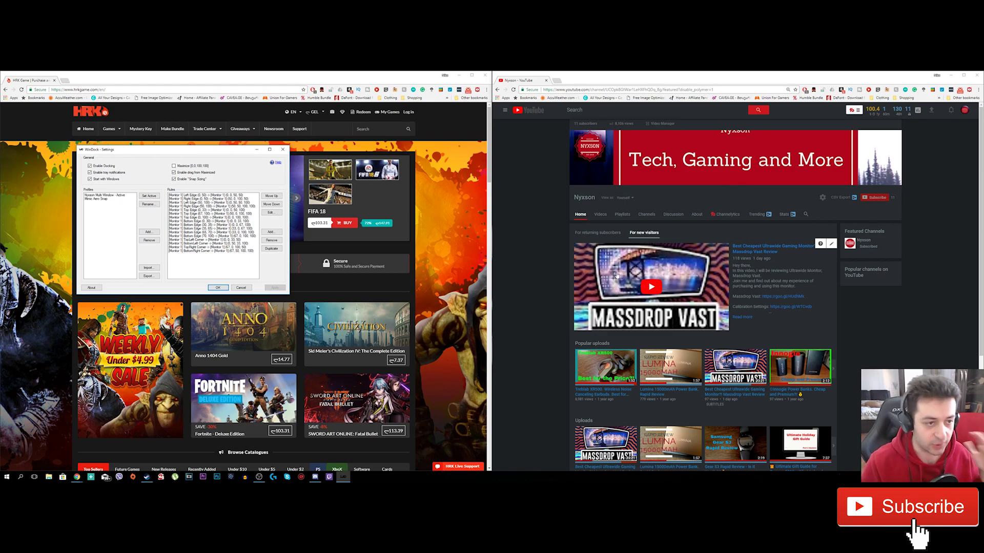
drag(211, 153, 486, 190)
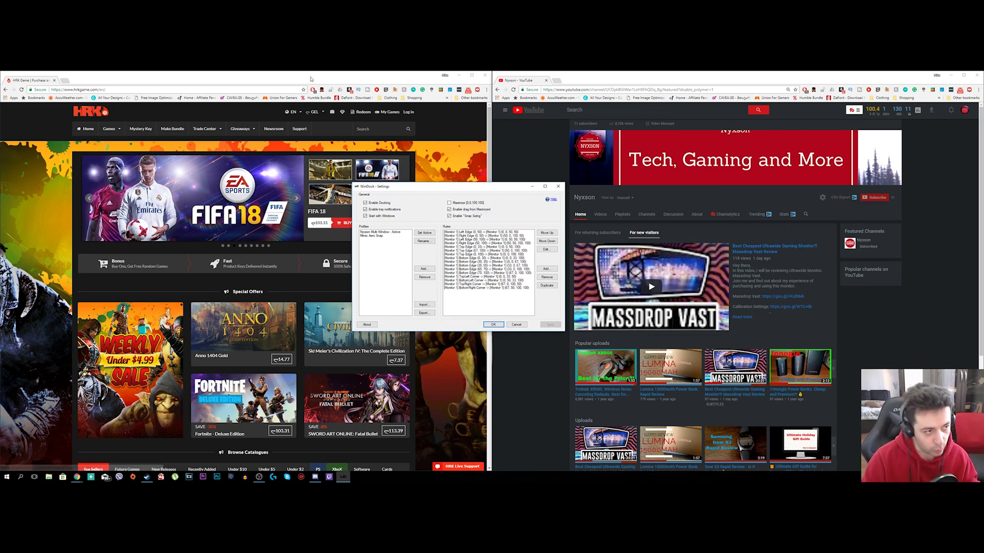
Dock the HRK store, a new browser window and the YouTube channel side by side as left, middle and right thirds.
drag(311, 78, 313, 180)
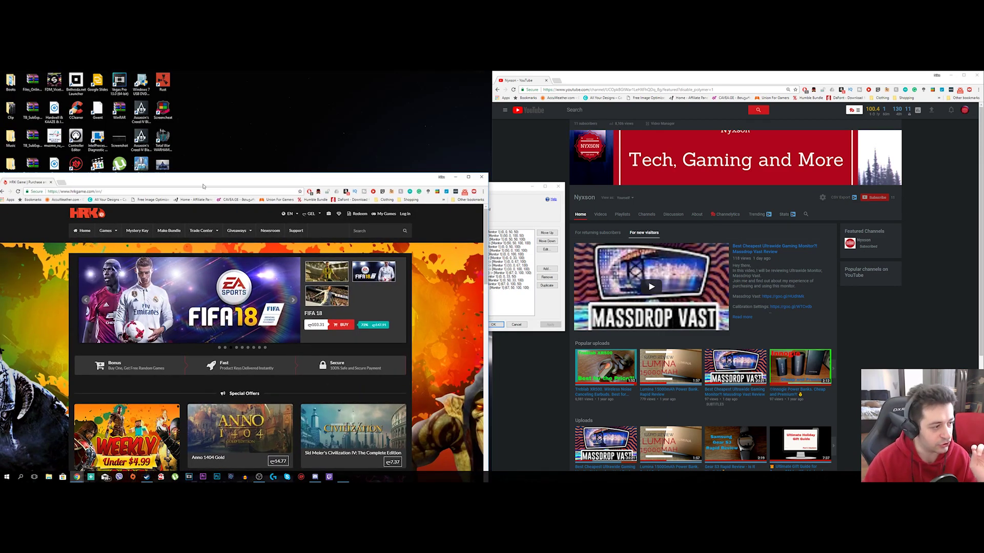
drag(203, 187, 284, 176)
click(143, 172)
drag(164, 173, 434, 159)
drag(215, 172, 1, 256)
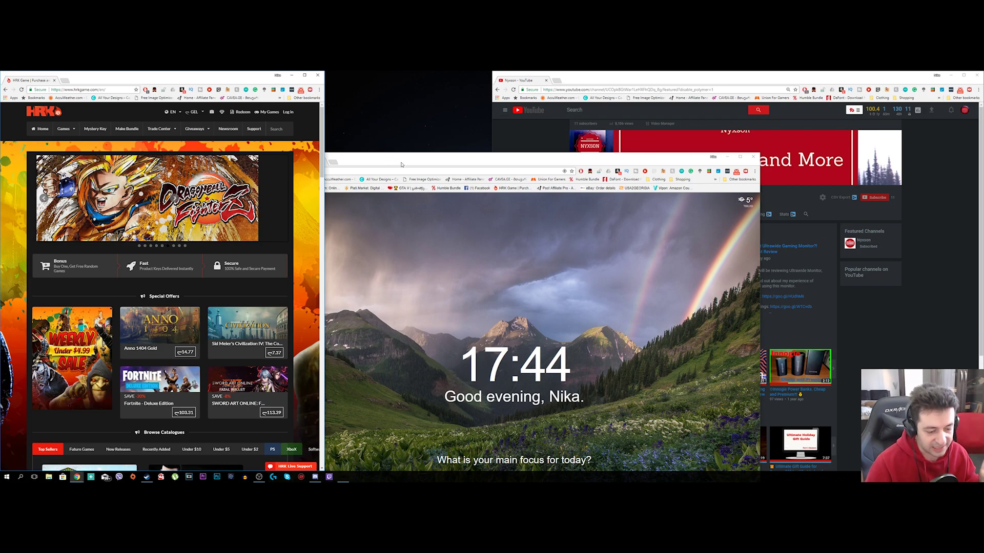
drag(461, 160, 466, 481)
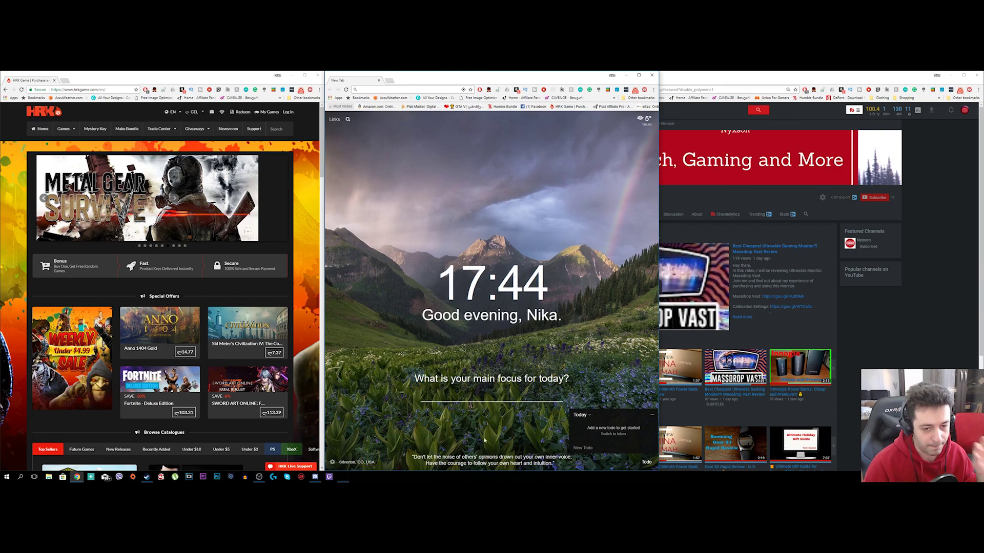
drag(747, 76, 717, 482)
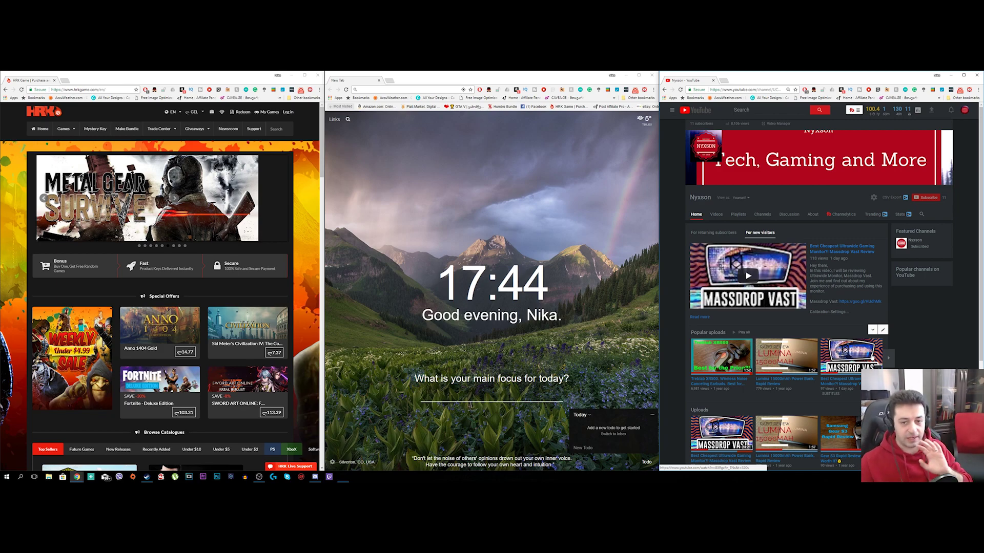
Play the YouTube channel's featured Massdrop Vast ultrawide monitor review and open it on its own video page.
click(748, 276)
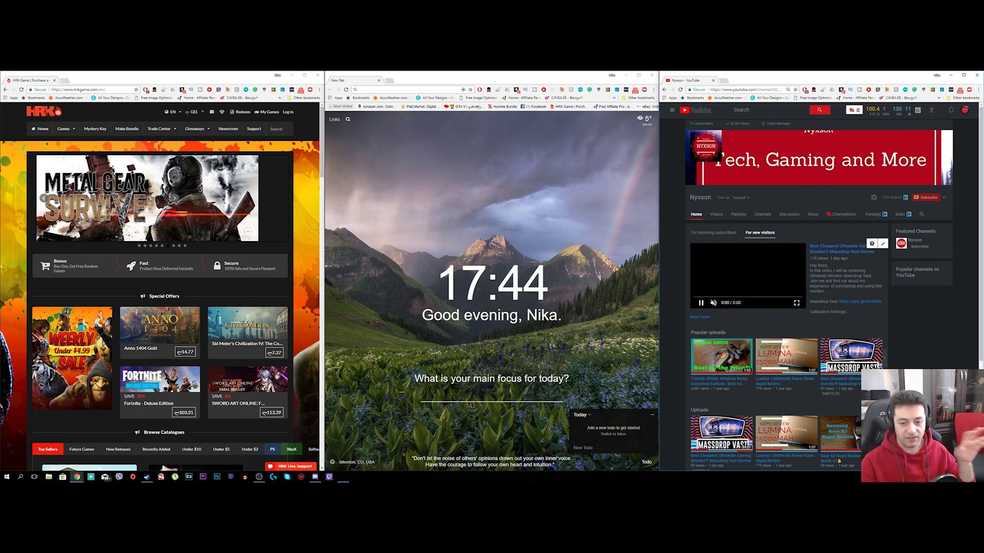
click(796, 303)
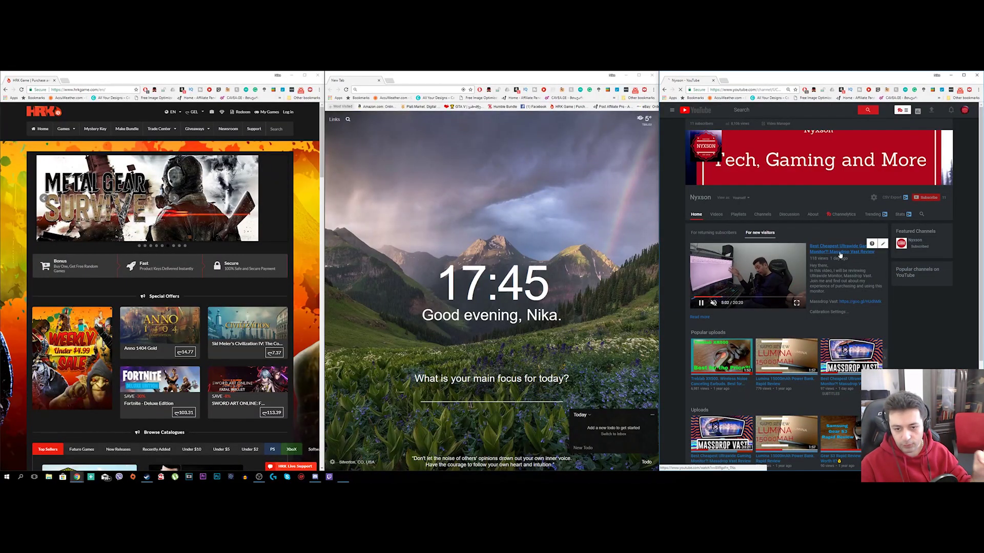
click(840, 253)
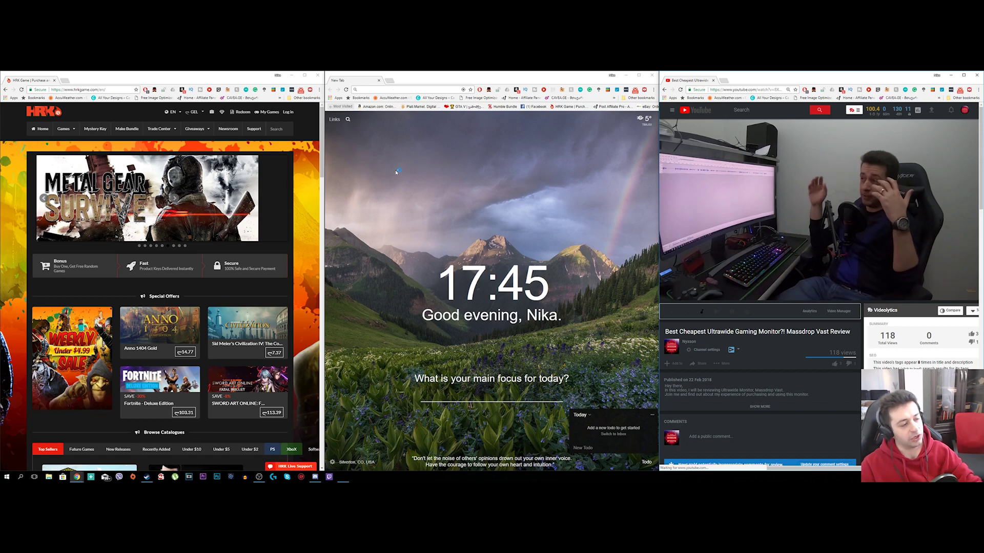
Dock the YouTube video across the right two thirds of the screen and look through the HRK store's catalogue beside it.
scroll(243, 279, down, 5)
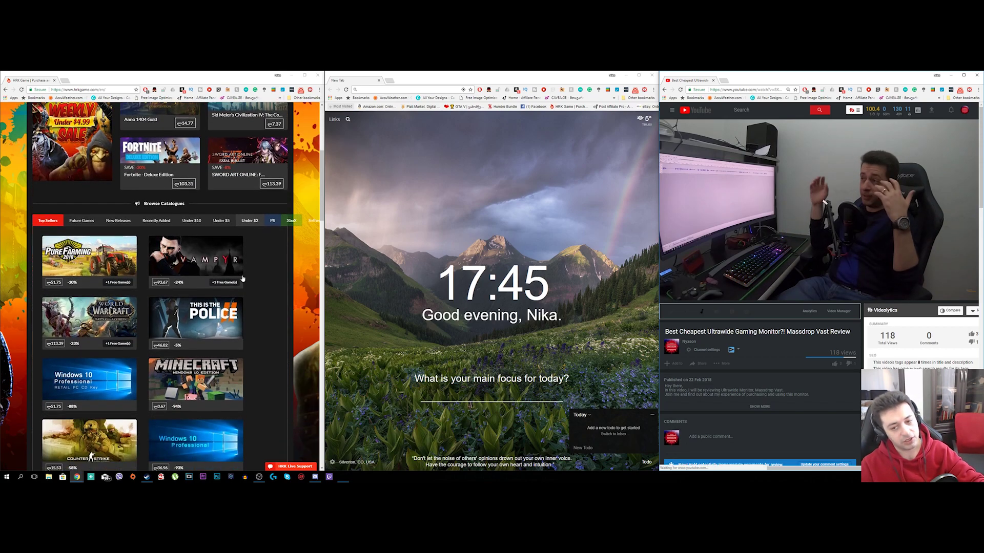
mouse_move(812, 256)
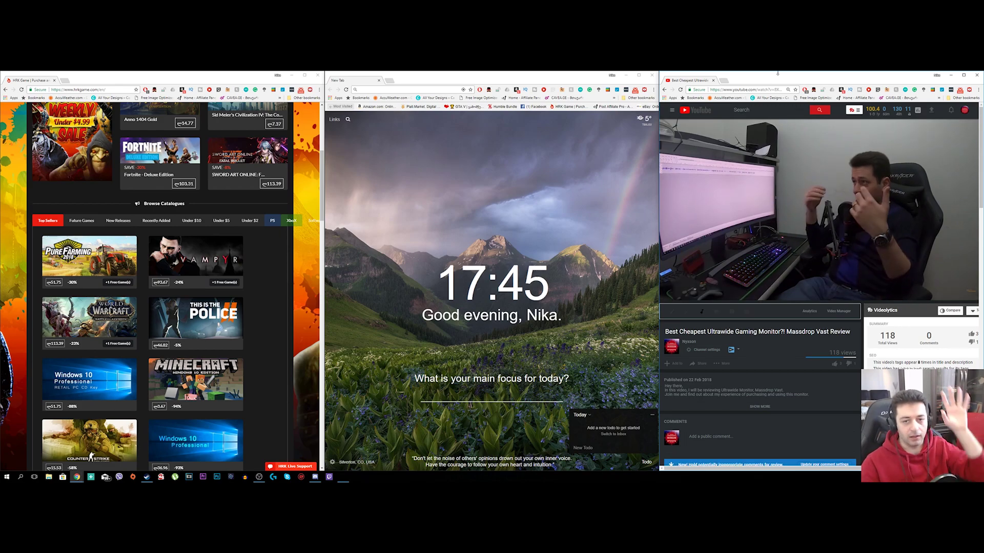
mouse_move(824, 79)
mouse_down()
mouse_move(792, 100)
mouse_move(838, 122)
mouse_move(828, 125)
mouse_move(826, 79)
mouse_up()
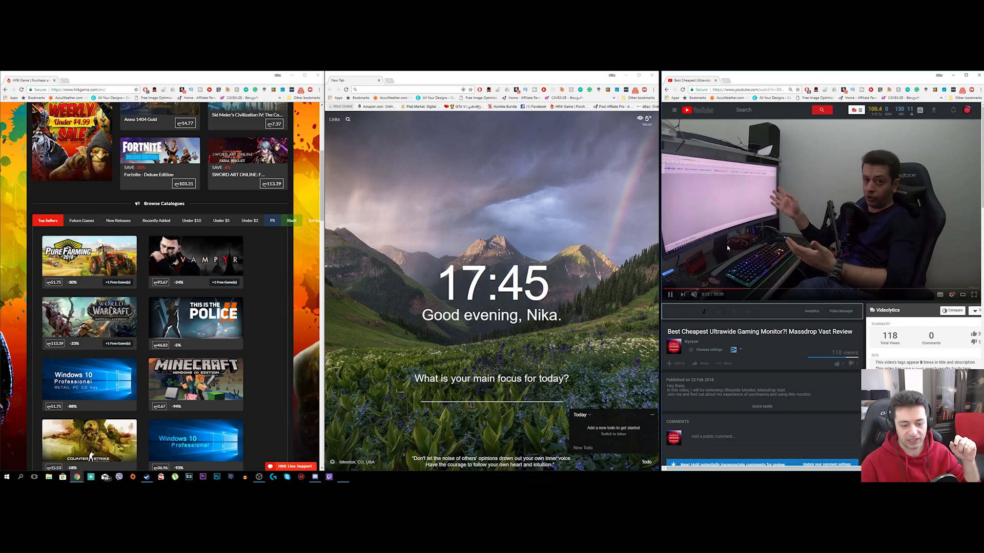
drag(845, 80, 666, 474)
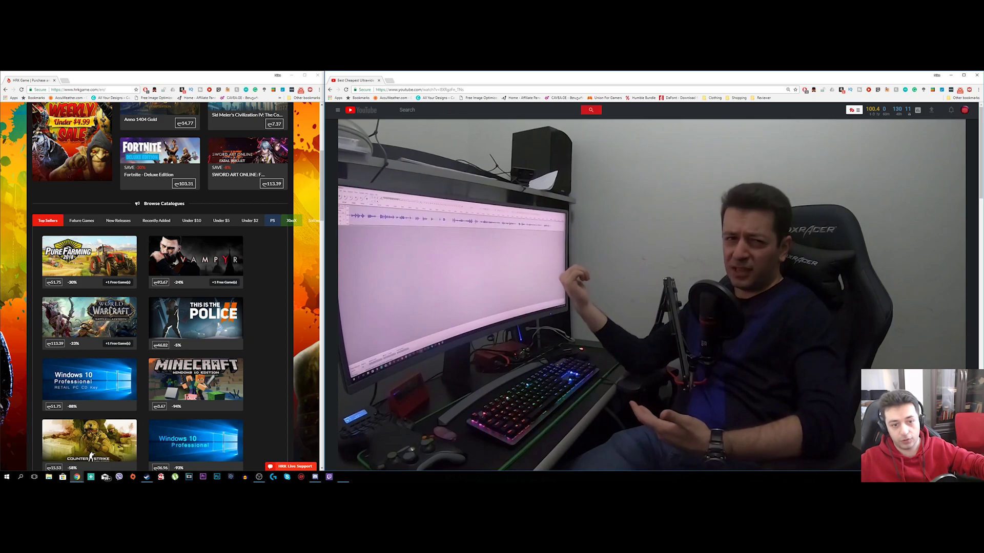
scroll(176, 328, down, 3)
scroll(176, 328, down, 4)
scroll(177, 329, up, 9)
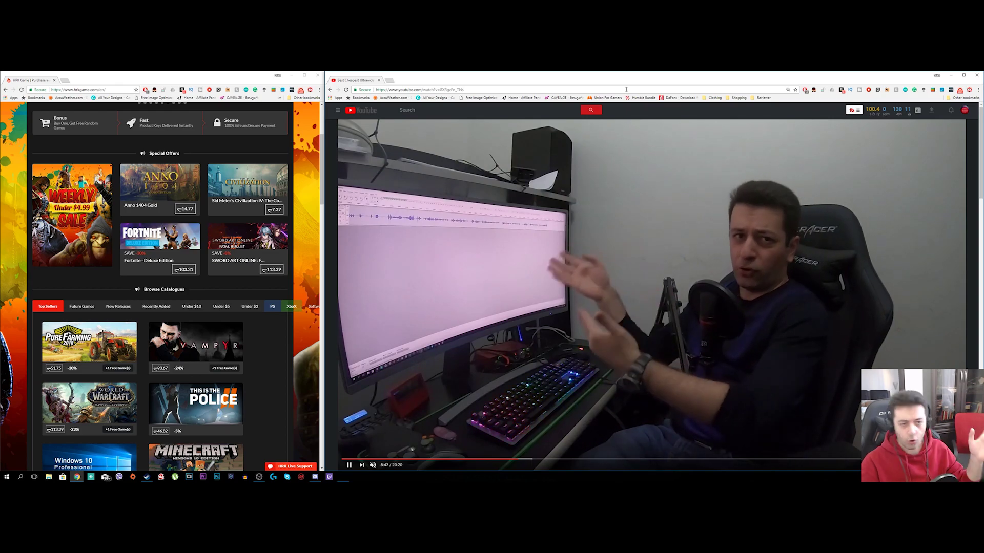
Open another new browser window and dock the YouTube video in the top-left quarter of the screen.
drag(392, 82, 406, 119)
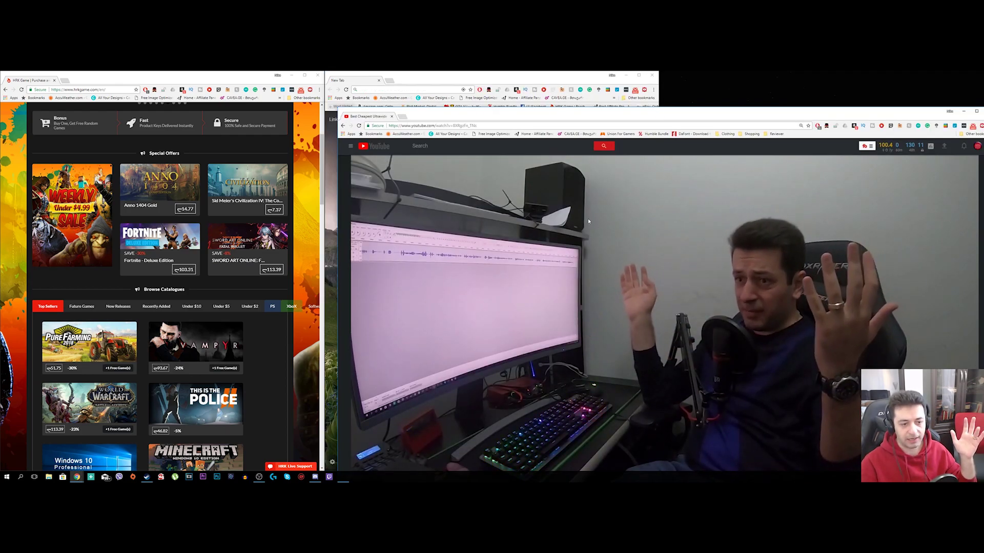
drag(405, 119, 491, 138)
click(471, 109)
drag(516, 104, 0, 101)
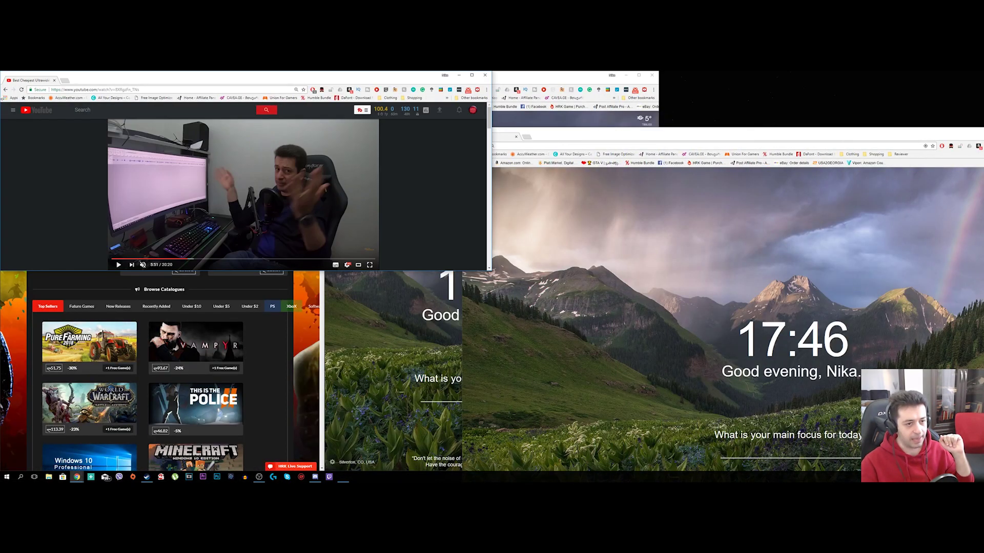
Fill the screen's quarters with YouTube top-left, the HRK store bottom-left and the two new-tab windows in the right quarters.
drag(502, 81, 527, 176)
drag(308, 79, 355, 97)
drag(251, 77, 1, 476)
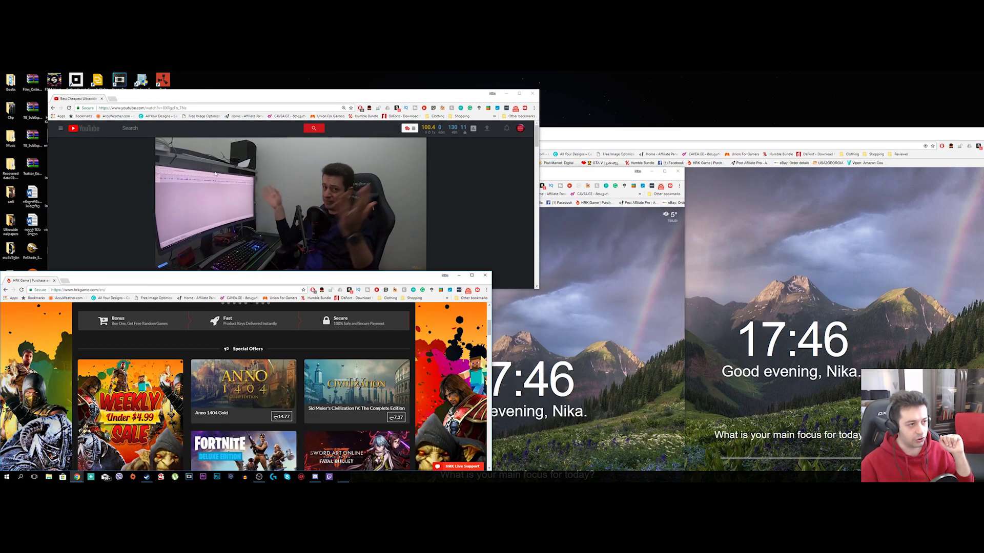
drag(205, 94, 1, 127)
drag(590, 136, 982, 73)
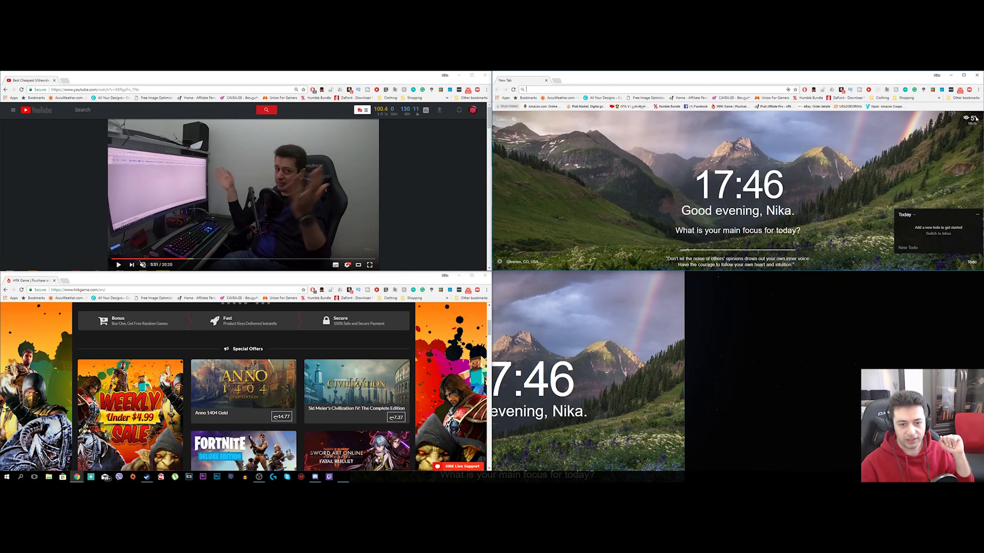
click(598, 208)
drag(598, 175, 982, 470)
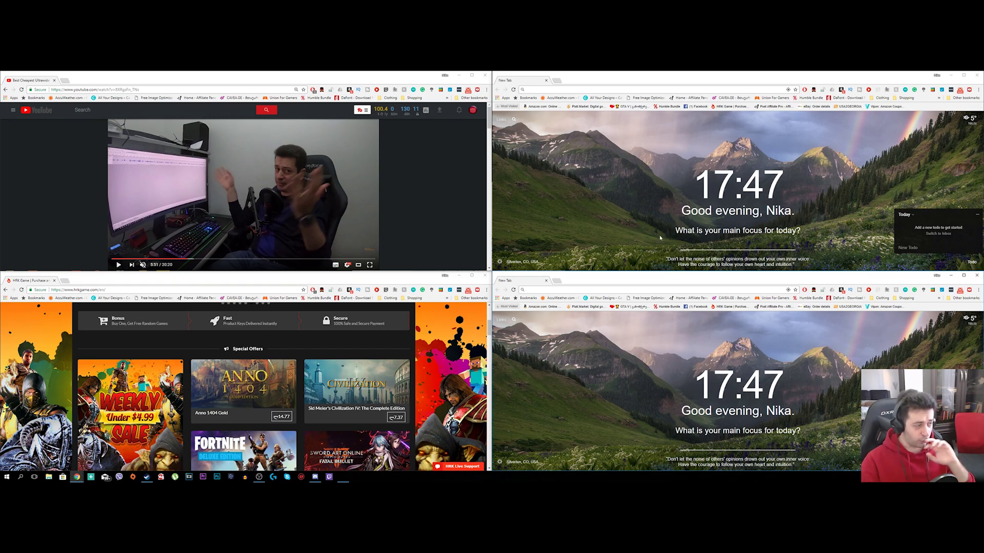
Narrow the four docked windows to one-third width, stacked in pairs in the left and right thirds of the screen.
drag(276, 77, 1, 72)
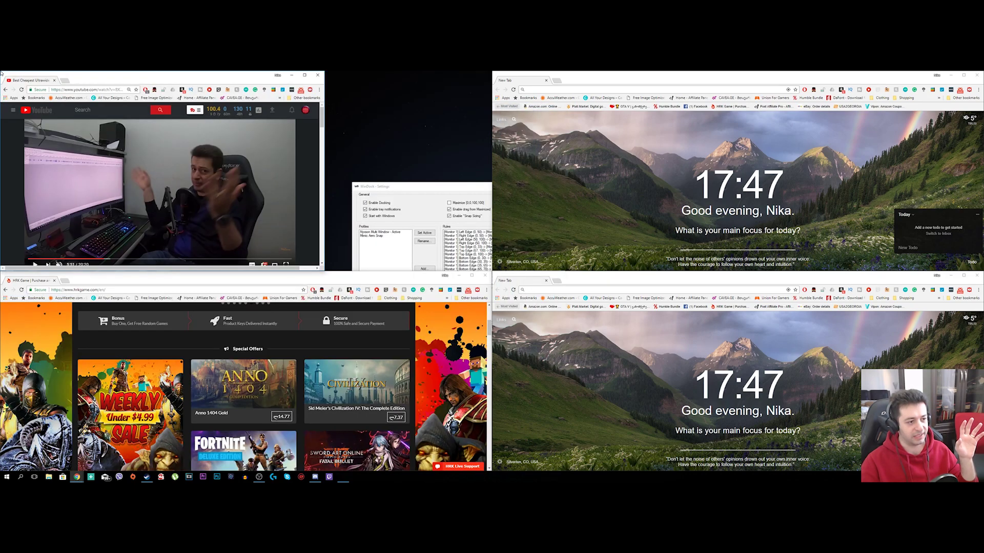
drag(205, 280, 1, 474)
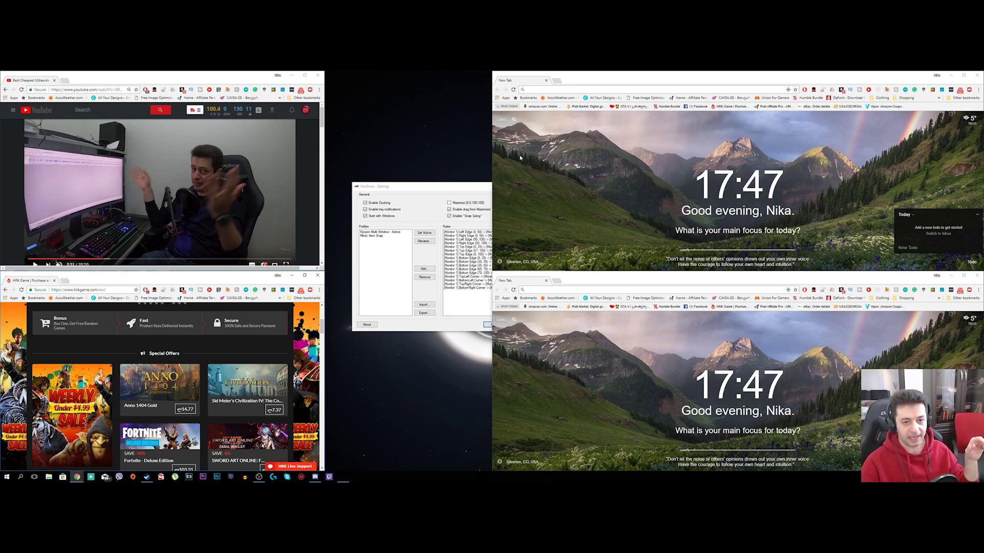
drag(779, 78, 848, 75)
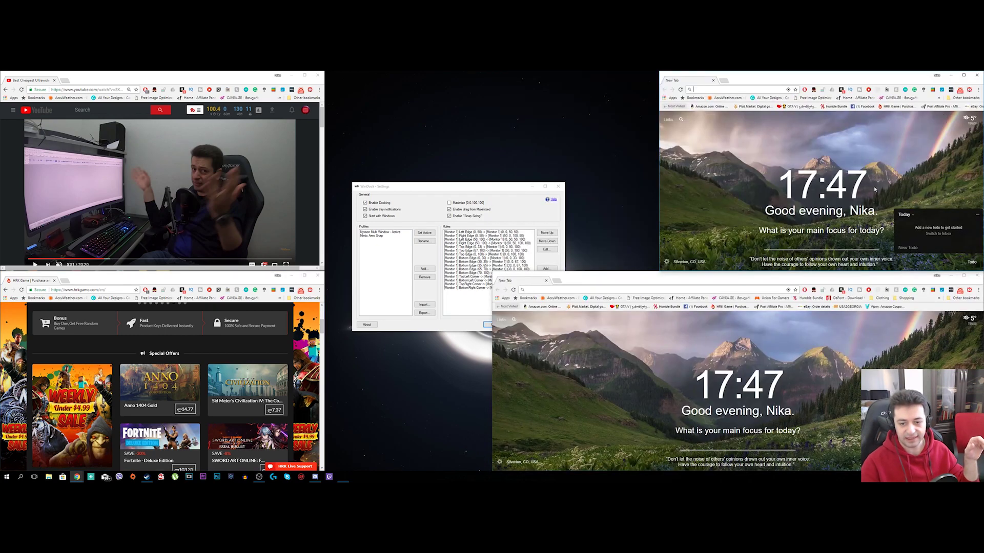
drag(759, 281, 871, 479)
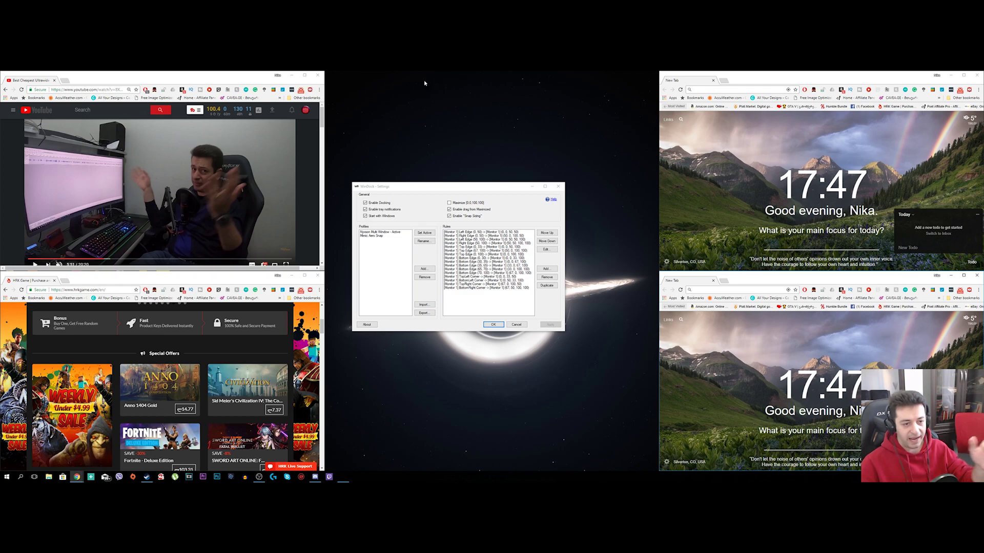
Move the WinDock settings over the YouTube window and dock another new browser window at full height in the middle third.
drag(466, 188, 186, 135)
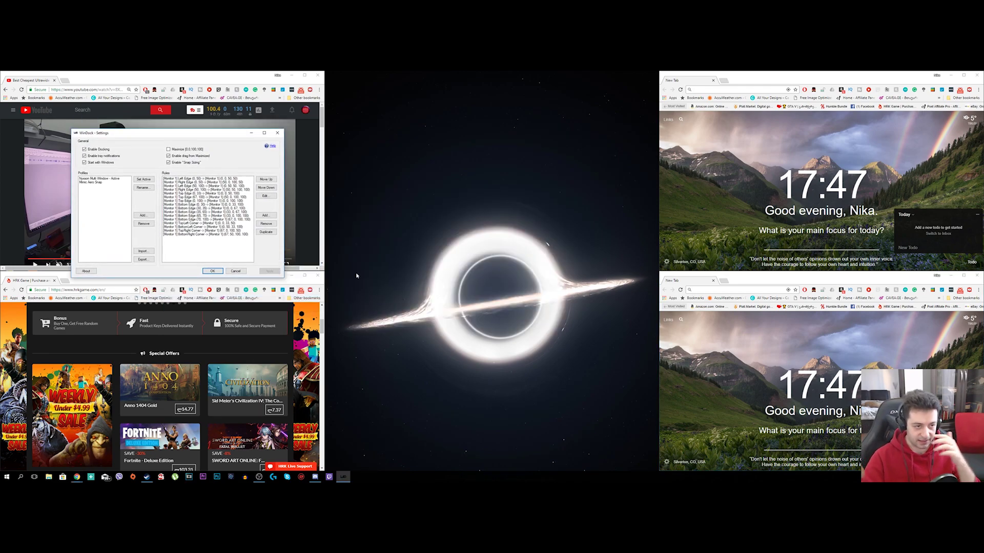
click(724, 81)
drag(741, 82, 489, 352)
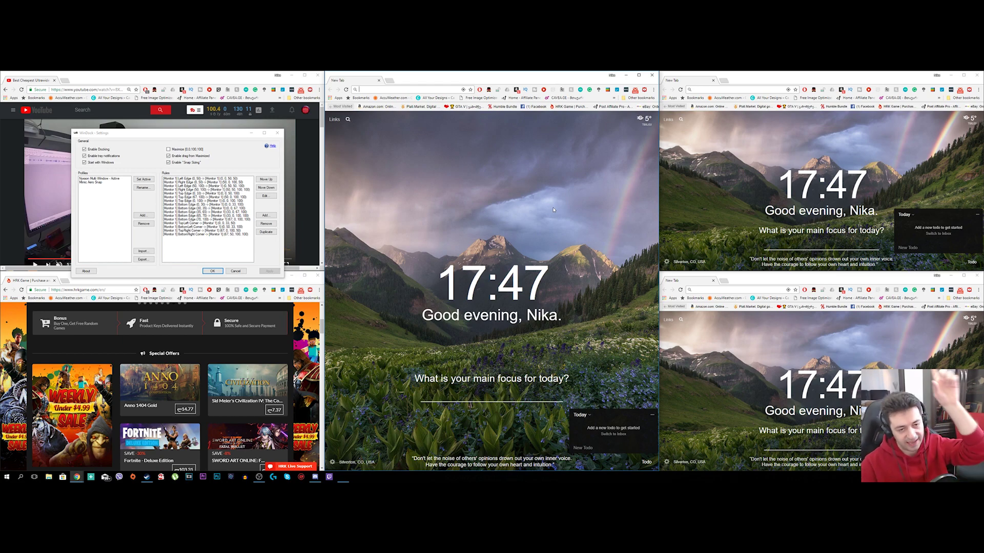
drag(479, 77, 511, 421)
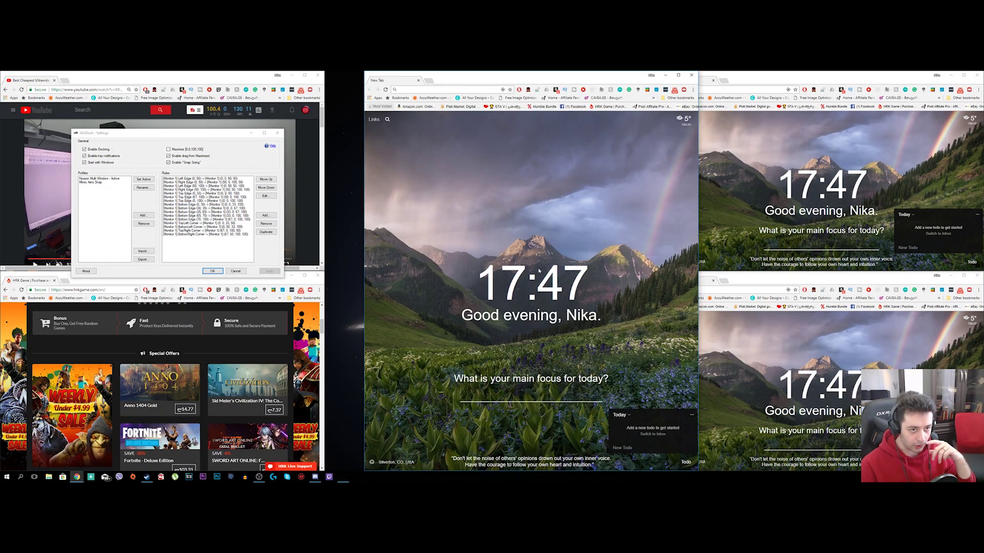
drag(524, 79, 487, 480)
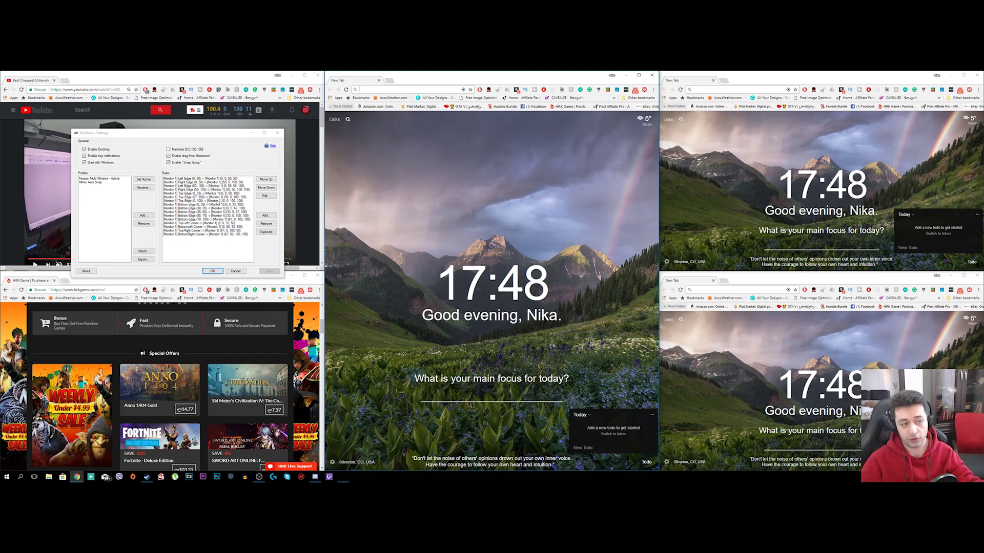
Start a new WinDock docking rule for monitor 1 with the Area trigger type, keeping its dialog beside the settings.
click(275, 216)
drag(148, 81, 378, 126)
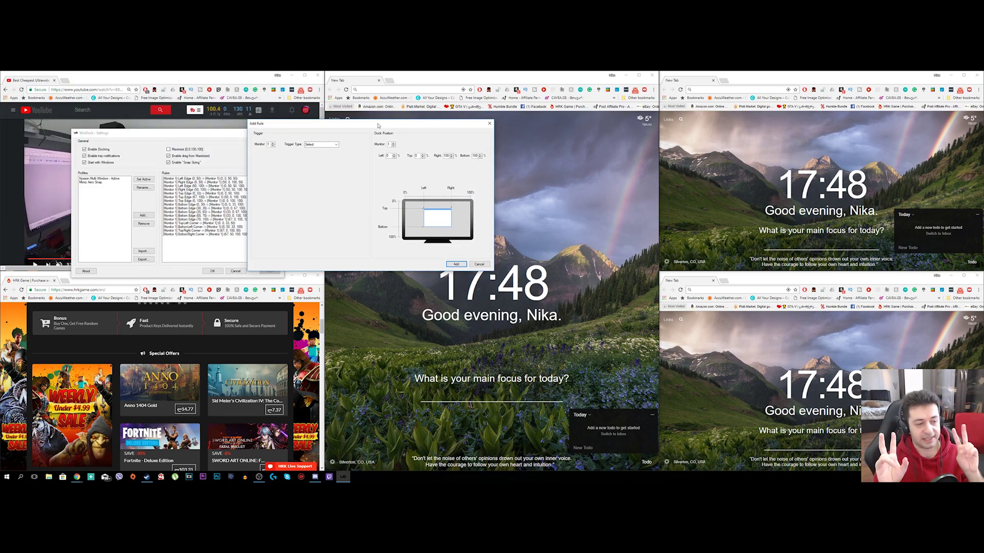
click(317, 144)
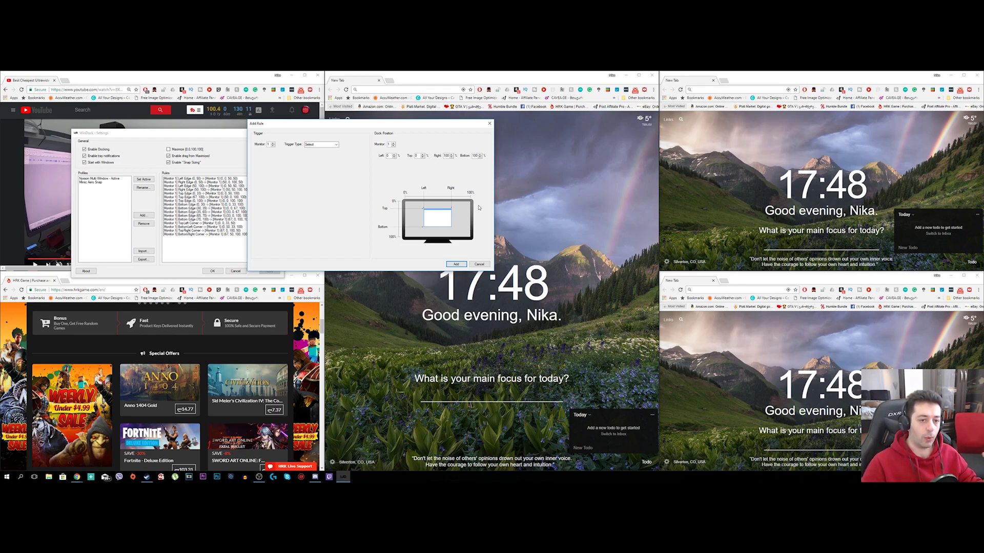
click(336, 145)
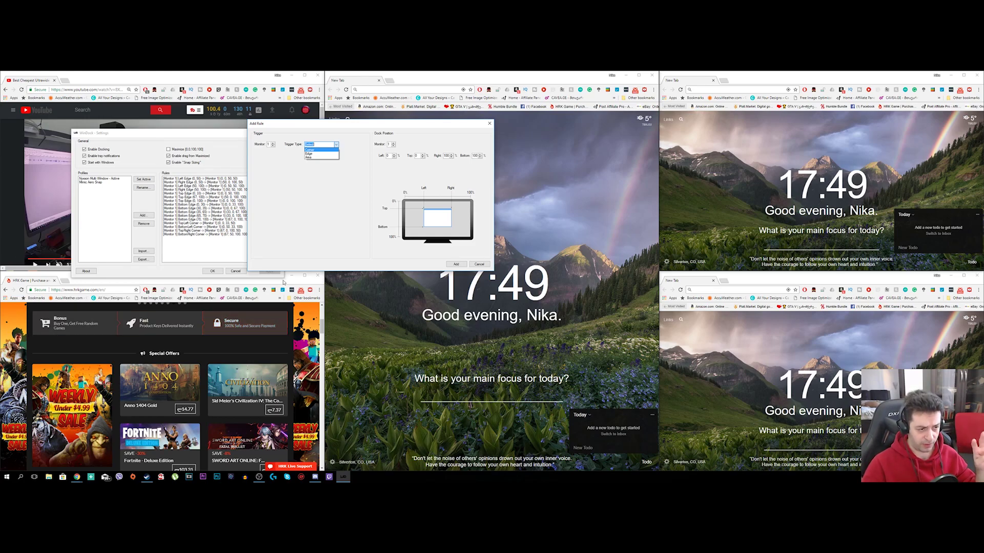
click(311, 157)
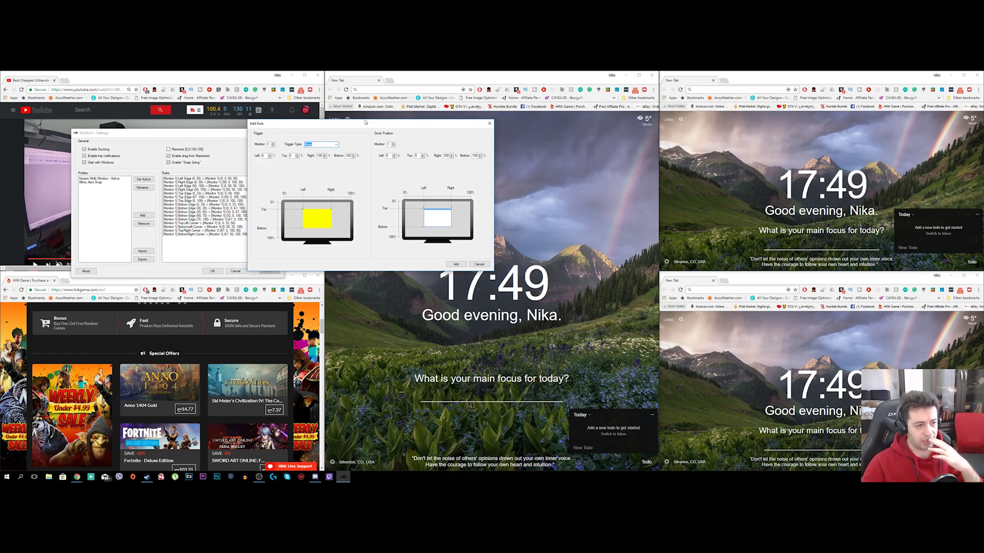
drag(365, 122, 167, 110)
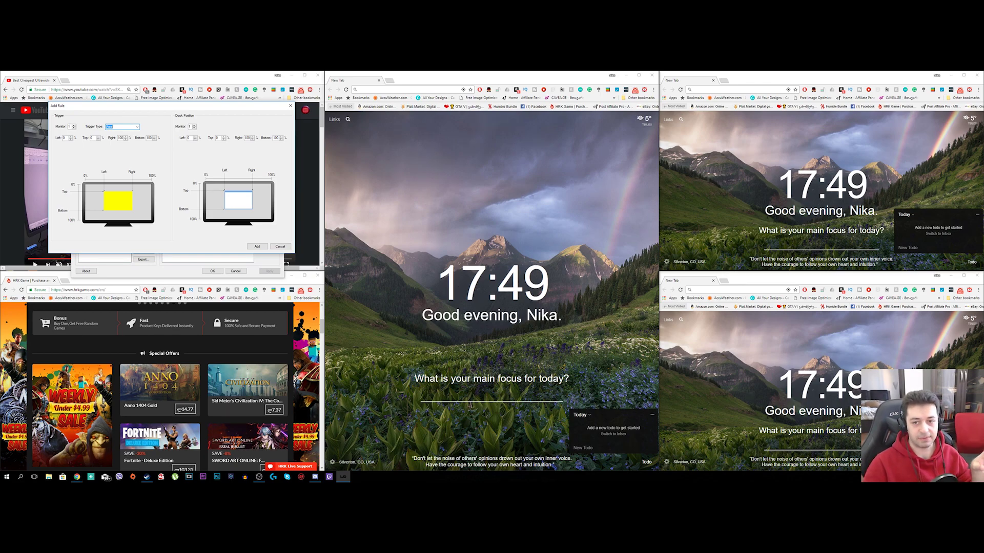
drag(169, 107, 264, 109)
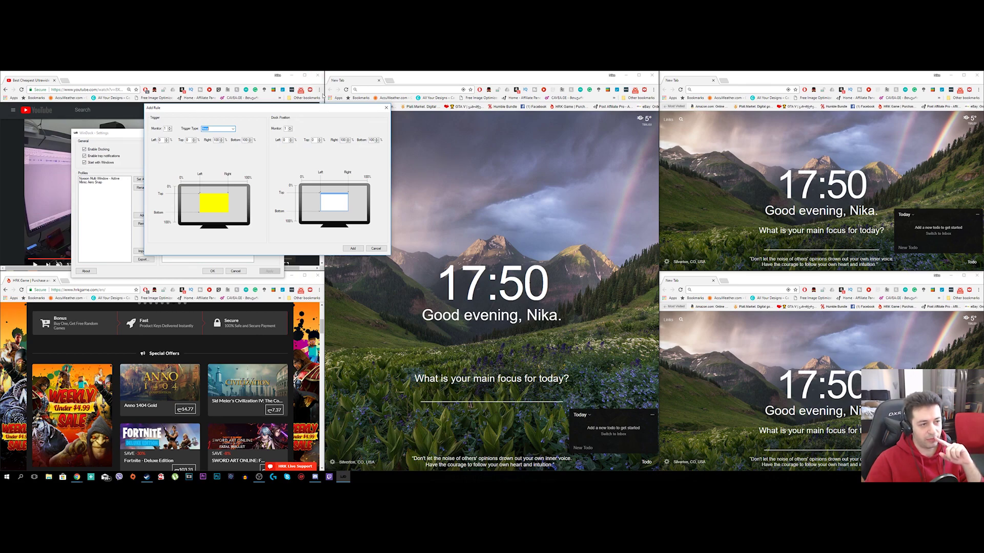
Set the new rule's trigger area to left 33%, right 67%, top 2% and bottom 10%.
drag(163, 140, 157, 141)
text(3)
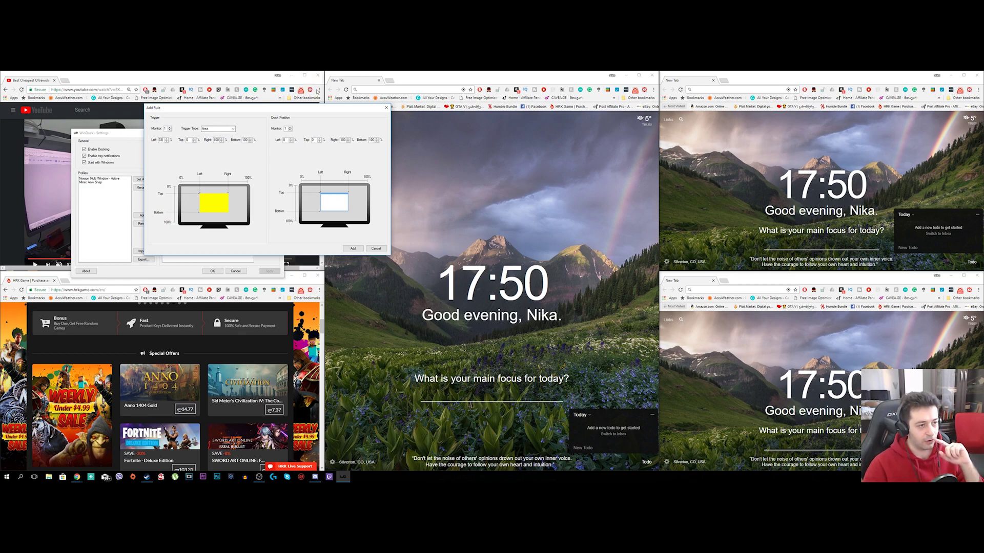
text(3)
double_click(216, 140)
text(67)
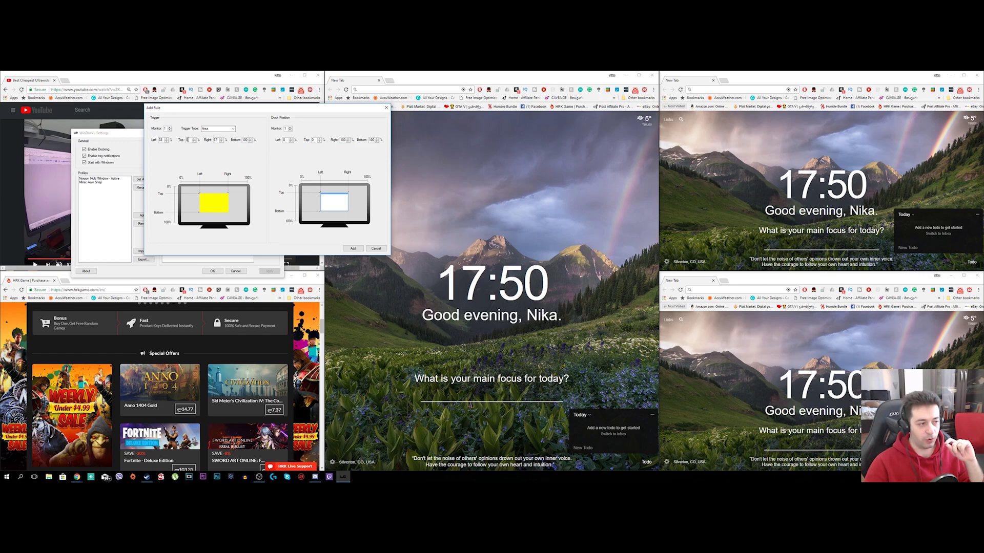
text(2)
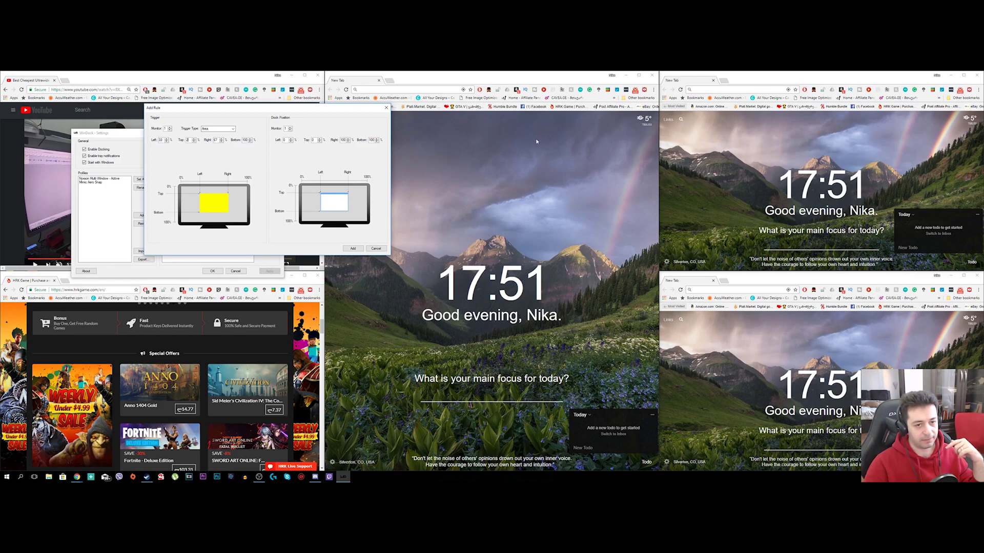
text(10)
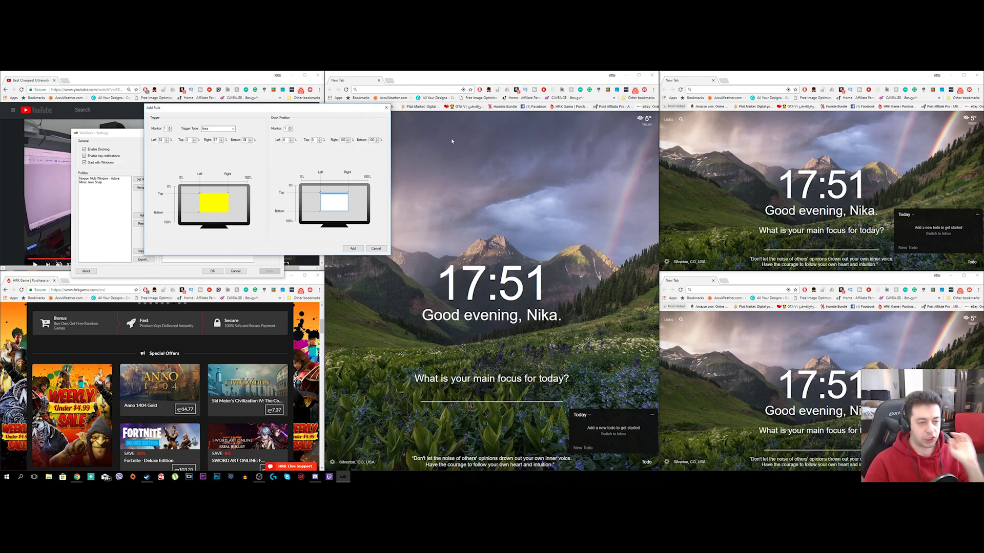
Set the rule's dock position to left 33%, right 67% and bottom 50%, add the rule and apply the settings.
drag(333, 111, 234, 127)
double_click(192, 156)
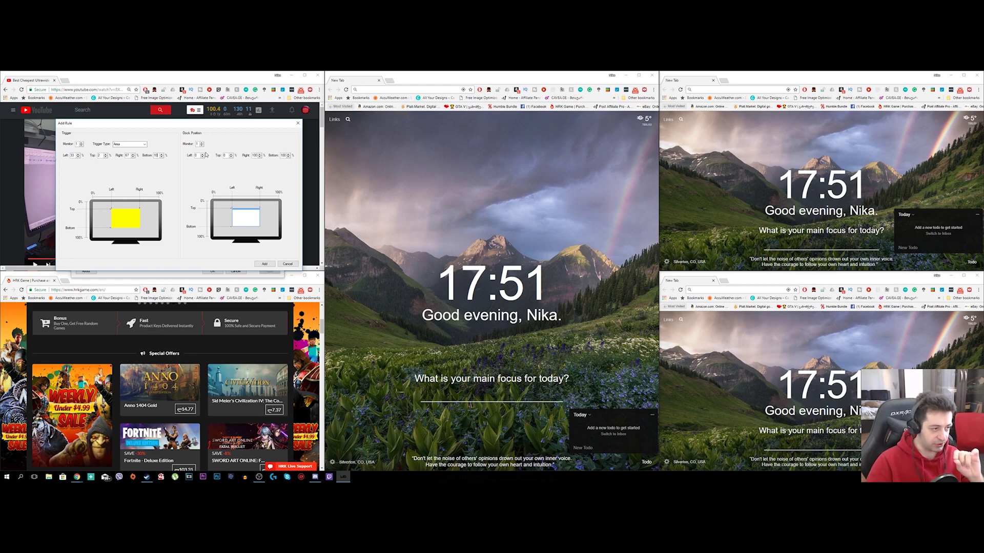
text(33)
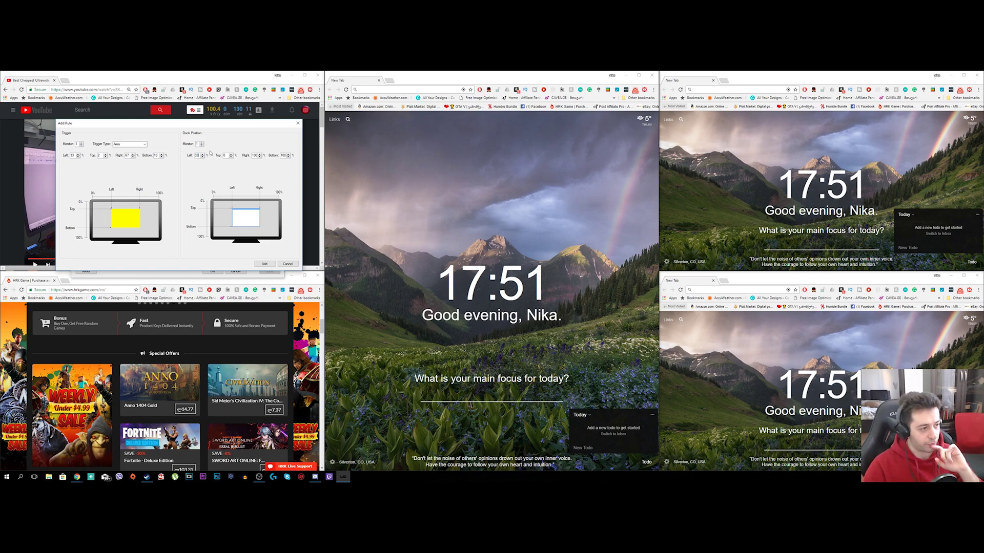
double_click(255, 155)
text(67)
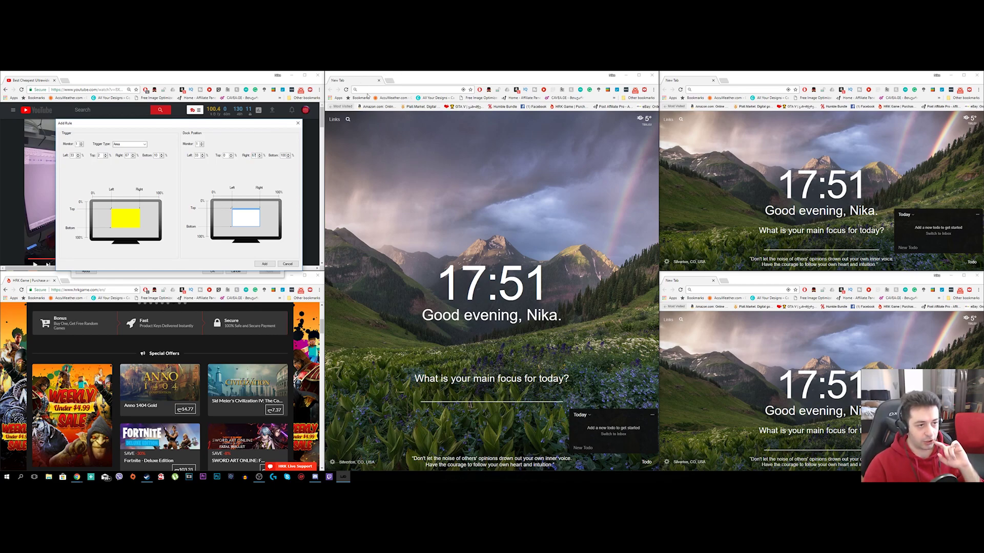
text(50)
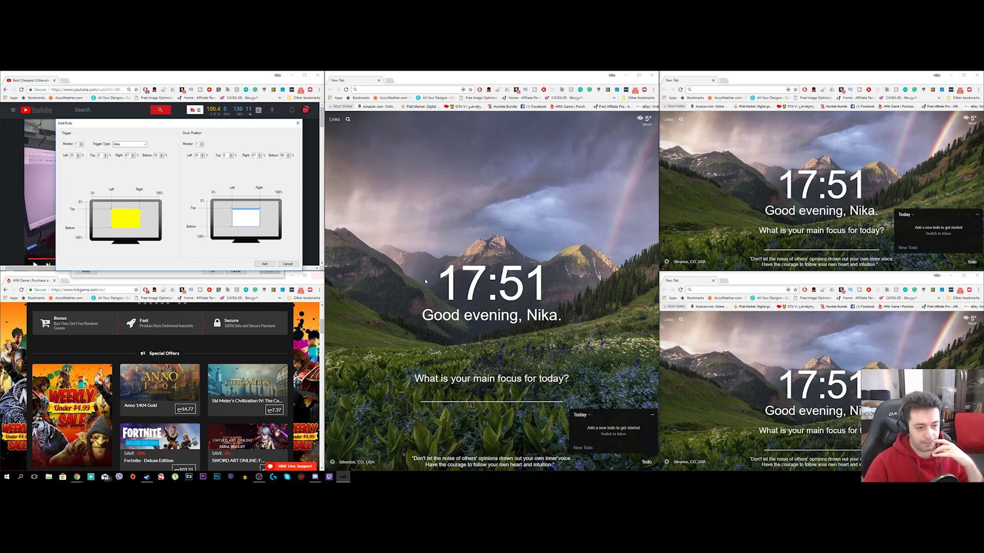
click(264, 263)
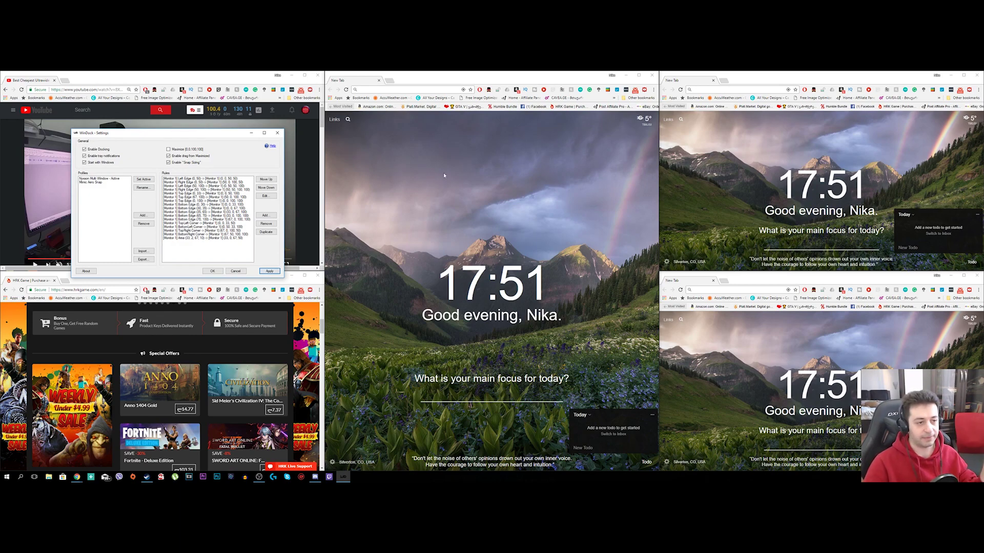
Test the new rule by docking the middle browser window in the upper half of the middle third.
mouse_move(521, 80)
mouse_down()
mouse_move(826, 187)
mouse_move(789, 241)
mouse_move(743, 77)
mouse_move(728, 172)
mouse_move(721, 73)
mouse_move(522, 73)
mouse_move(503, 90)
mouse_up()
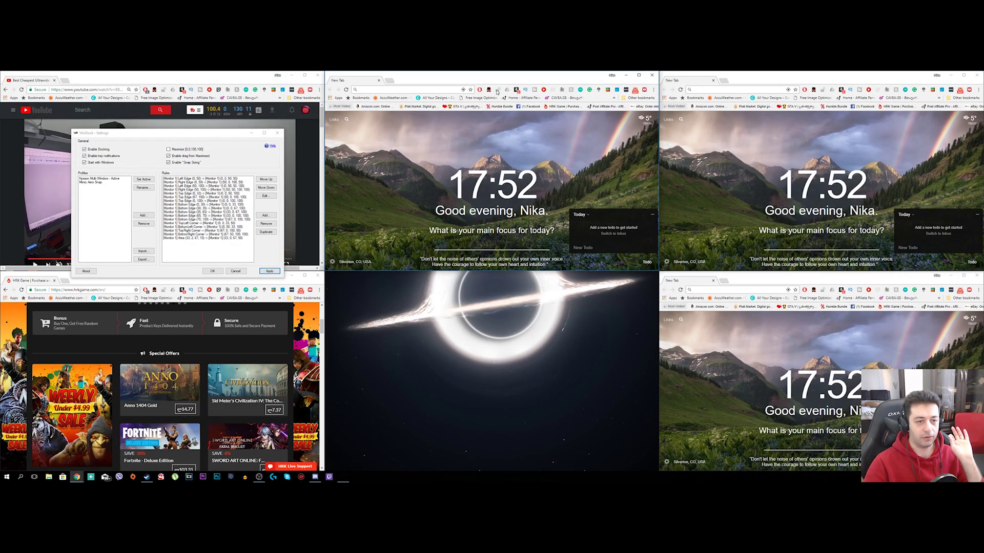
mouse_move(499, 80)
mouse_down()
mouse_move(493, 144)
mouse_move(489, 80)
mouse_move(490, 95)
mouse_up()
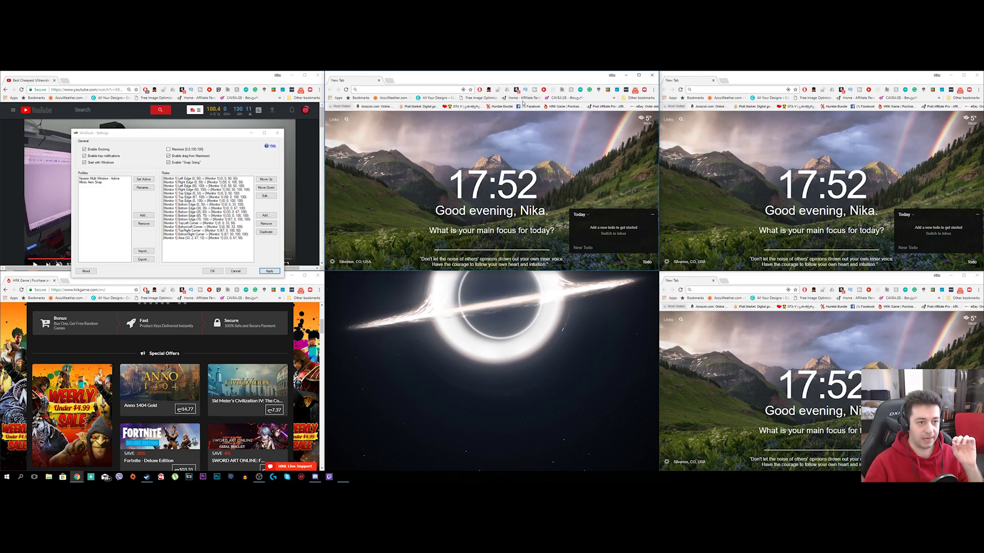
Start another Area rule with its trigger spanning left 33% to right 67% along the screen's bottom edge.
click(265, 216)
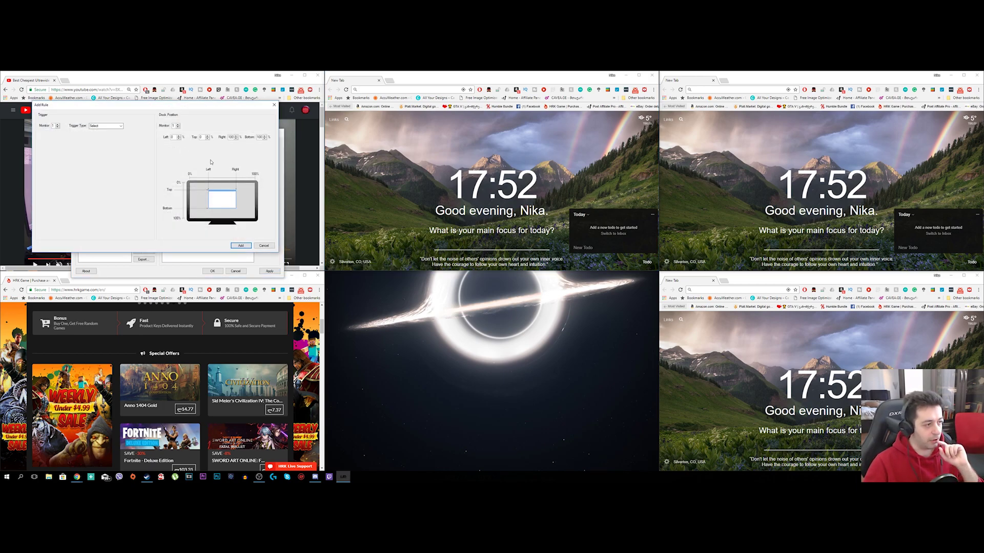
click(121, 126)
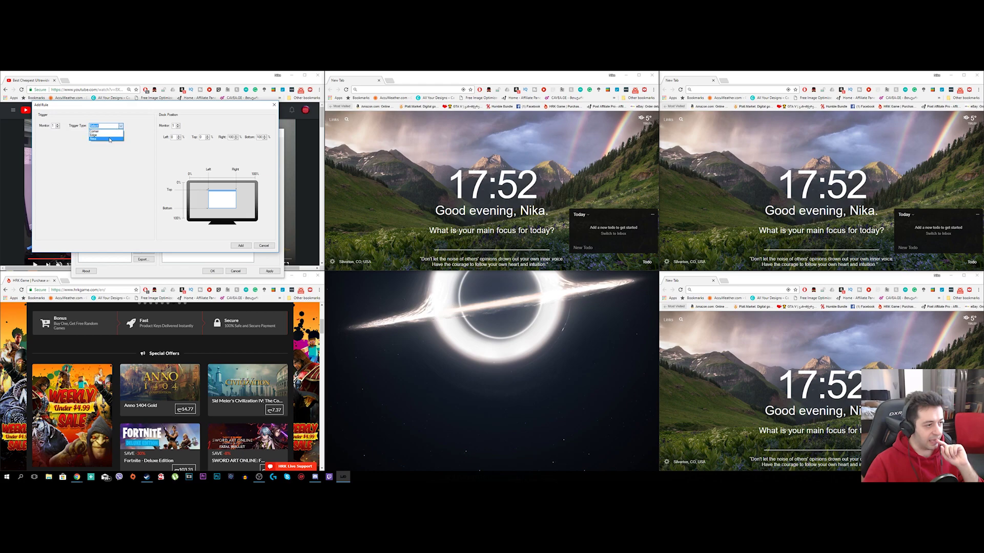
click(100, 134)
double_click(48, 137)
text(33)
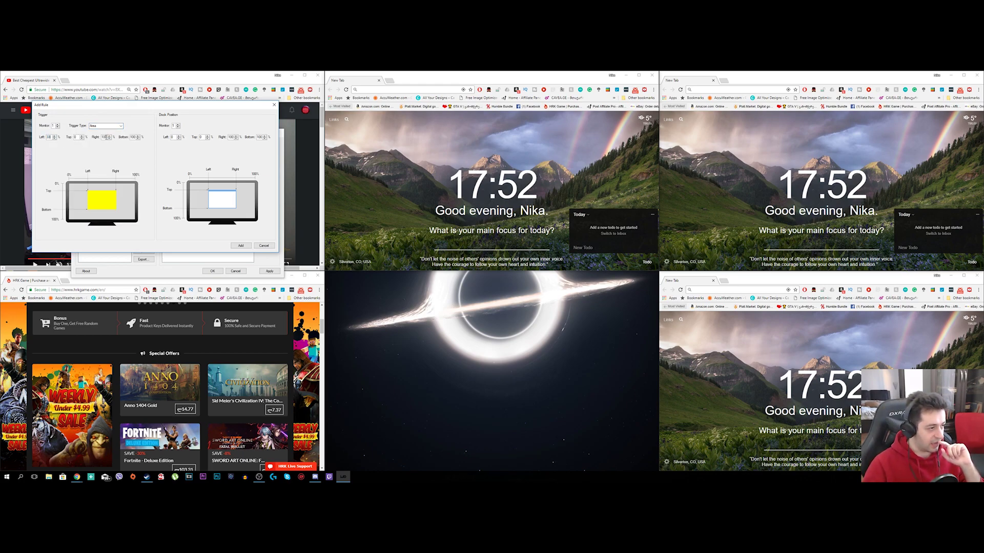
double_click(105, 138)
key(BackSpace)
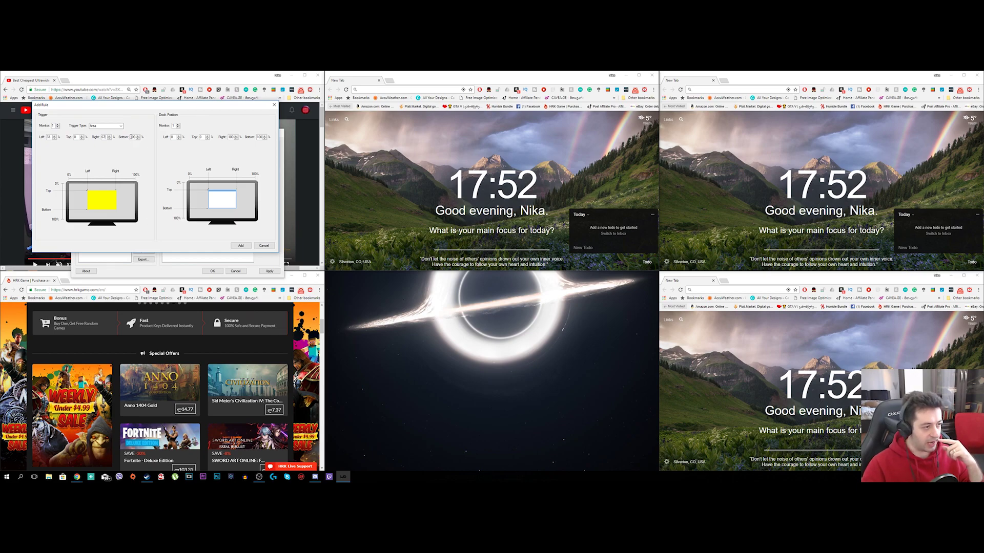
key(BackSpace)
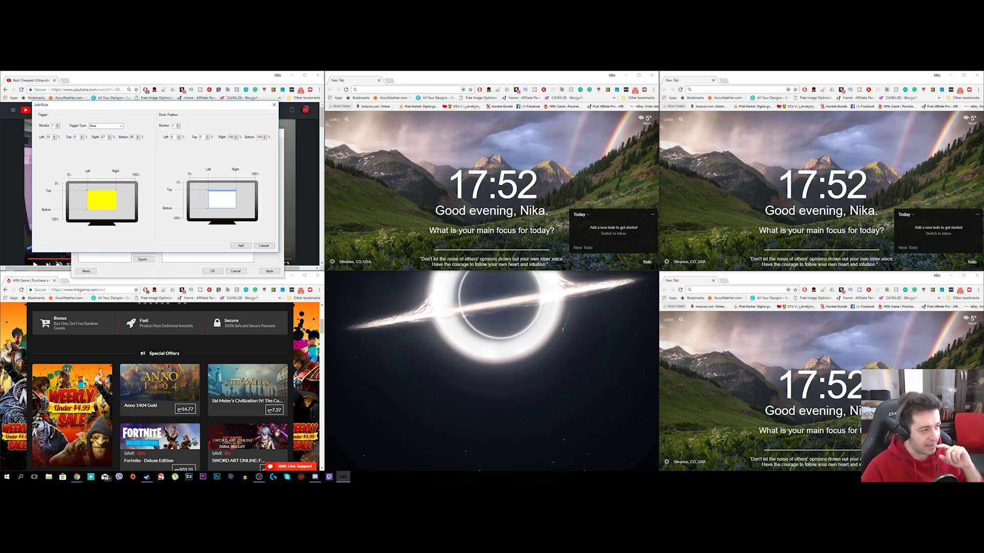
Set this rule's dock position to left 33%, top 50% and right 67%, add the rule and apply the settings.
double_click(172, 136)
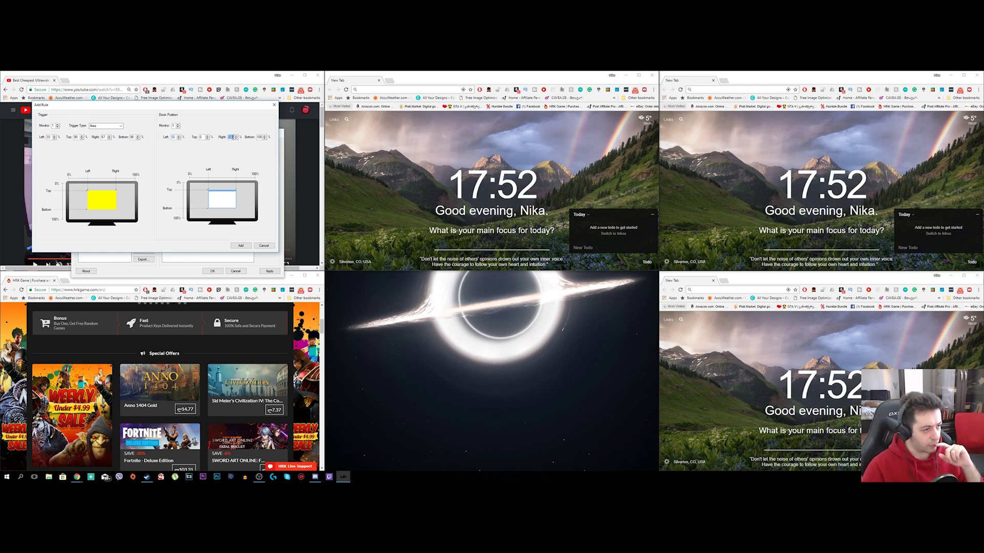
text(67)
double_click(200, 137)
text(50)
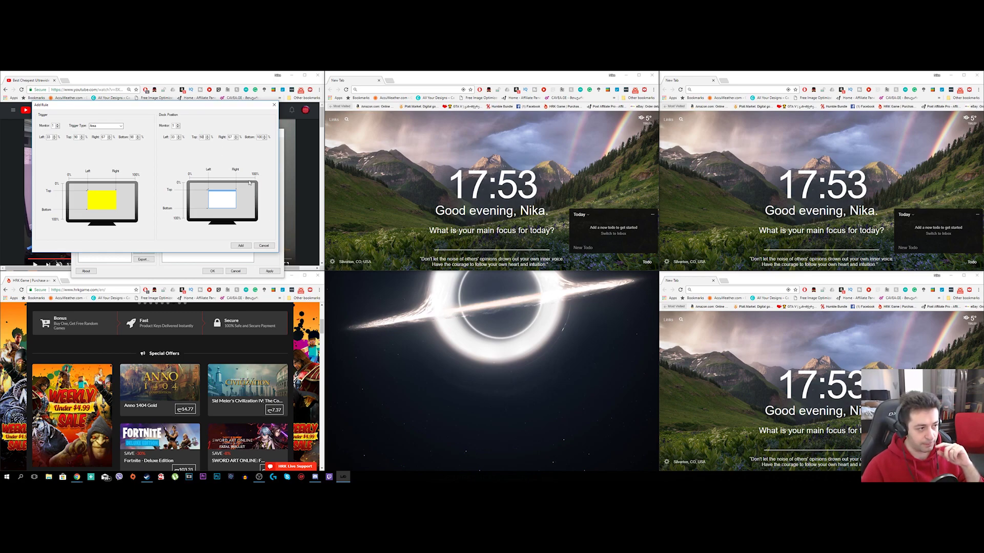
click(240, 245)
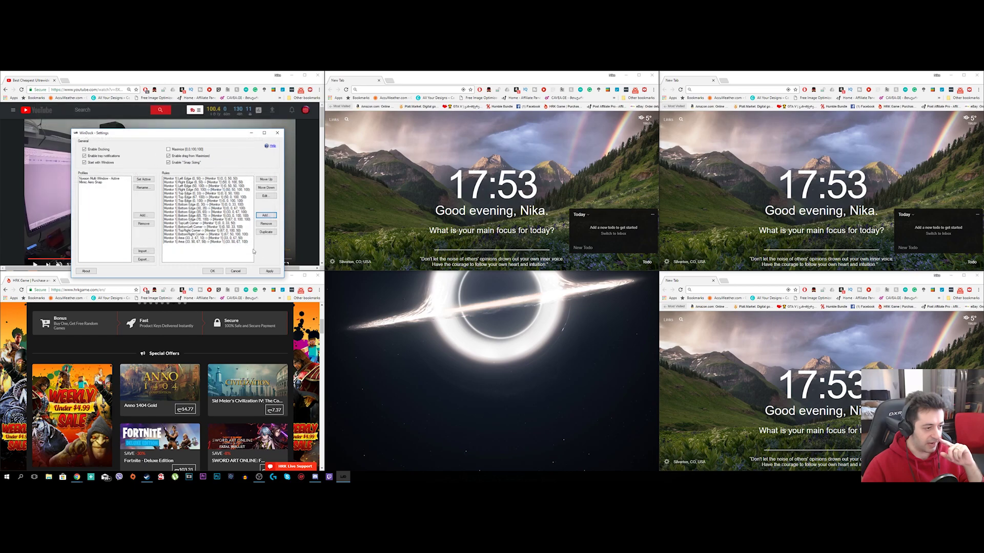
click(274, 272)
Detach a new browser tab into the lower half of the middle third and minimize the WinDock settings.
click(390, 81)
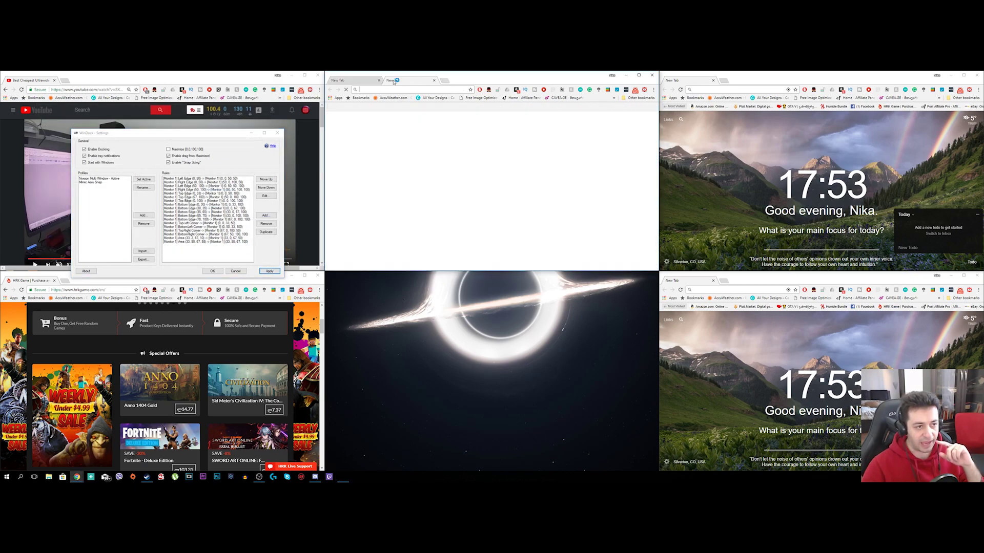
drag(458, 86, 472, 444)
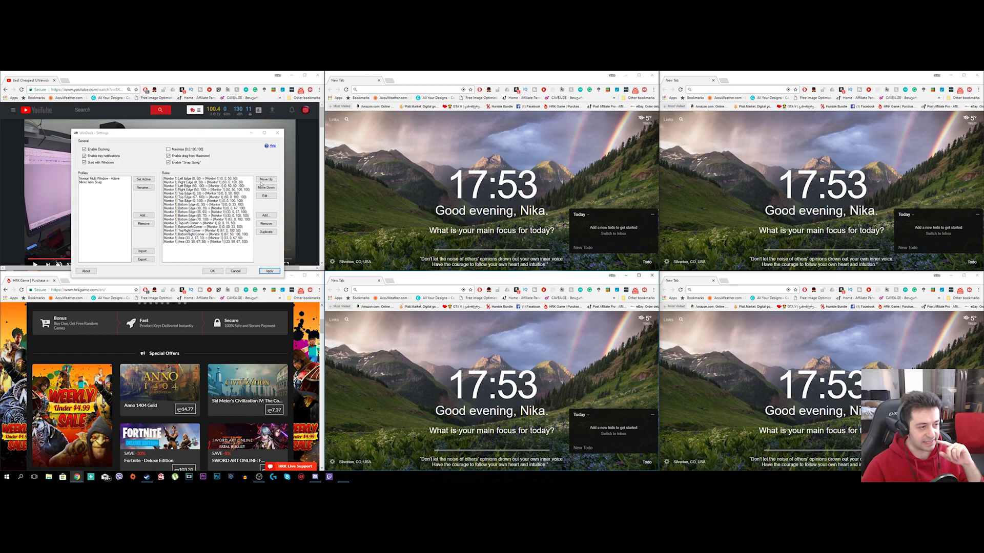
click(251, 132)
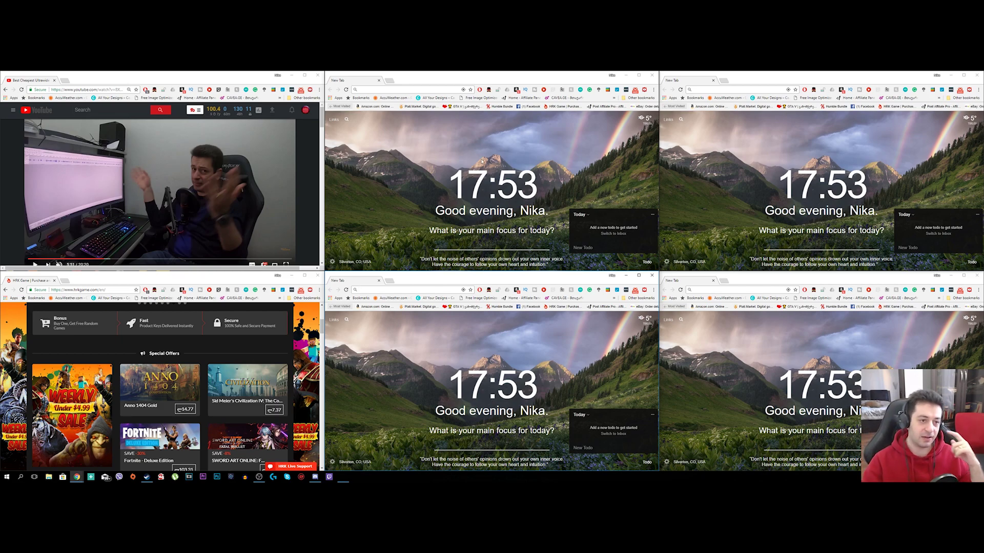
Dock the upper middle browser window at full height and expand it across the right two-thirds of the screen.
drag(479, 78, 507, 215)
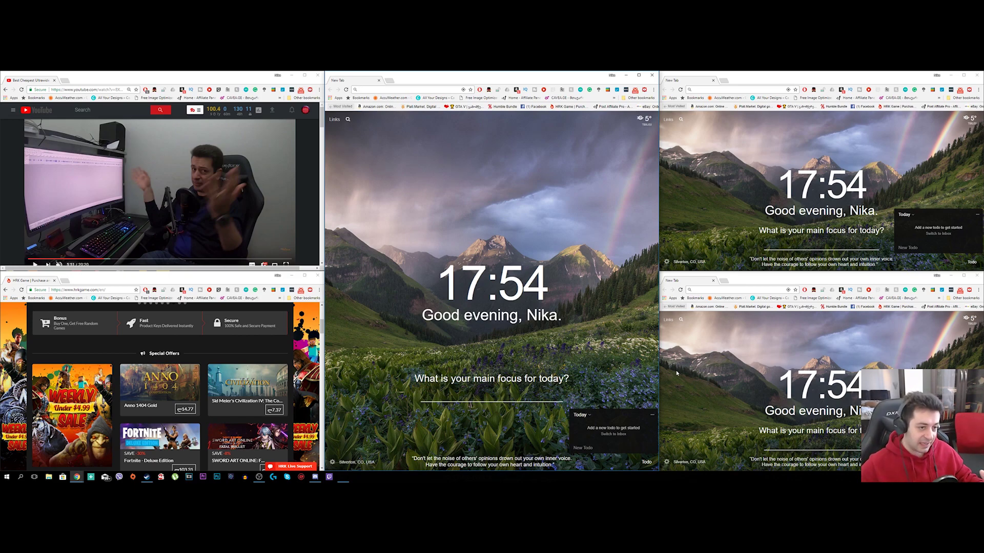
double_click(490, 75)
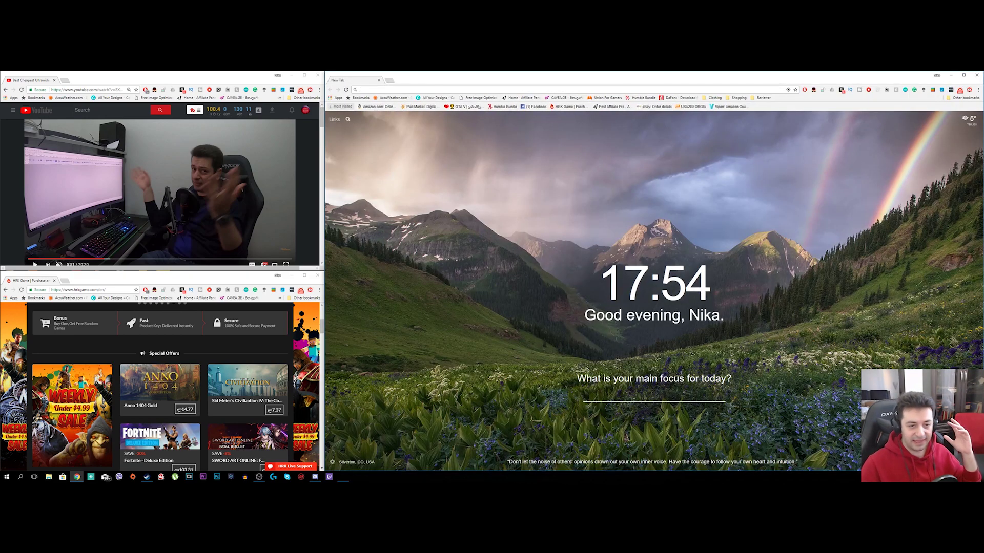